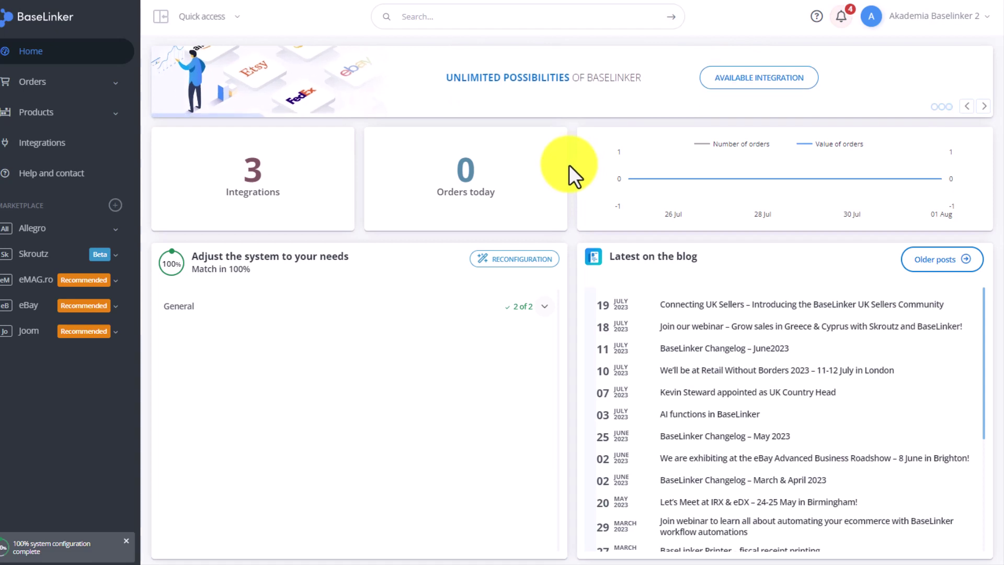
Step: Go to Orders > Order statuses and expand the full list of eight status groups
mouse_move(189, 125)
left_click(68, 84)
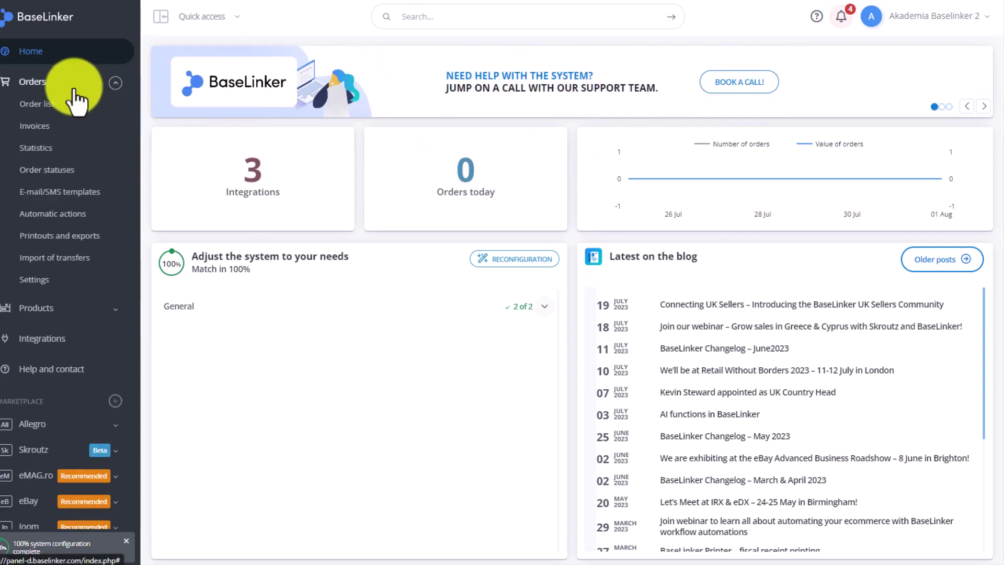
left_click(63, 170)
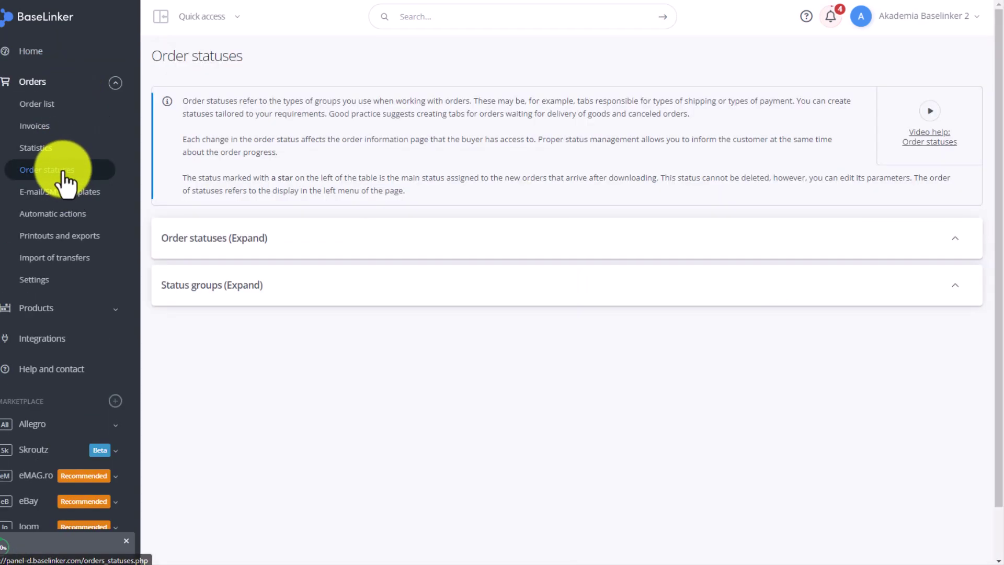
left_click(370, 283)
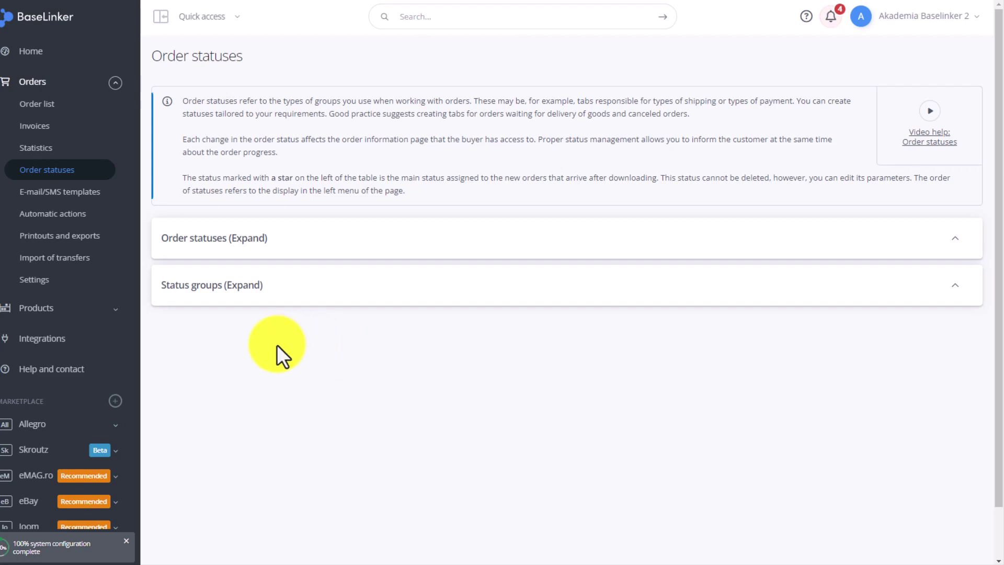
left_click(236, 306)
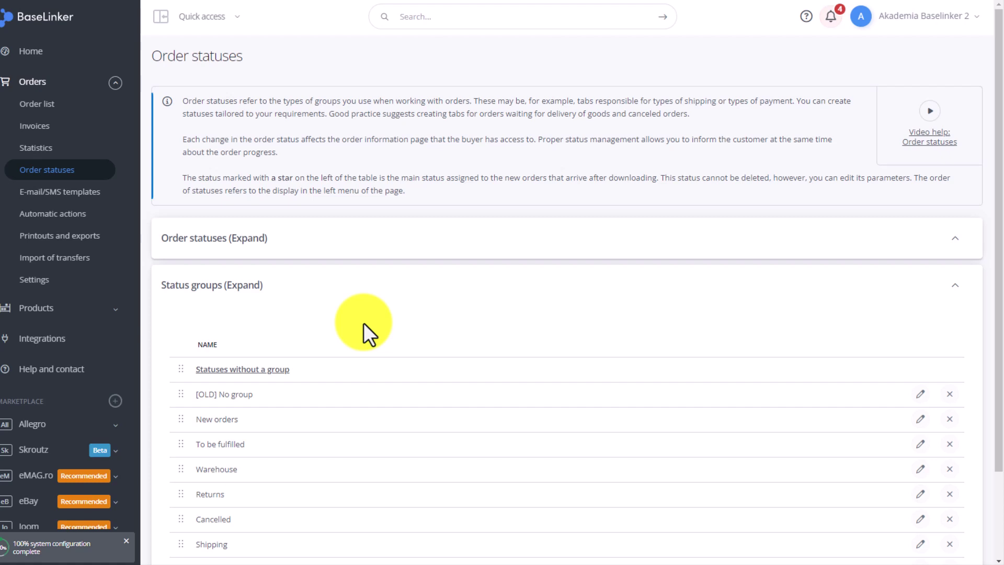
scroll(363, 323, "down", 2)
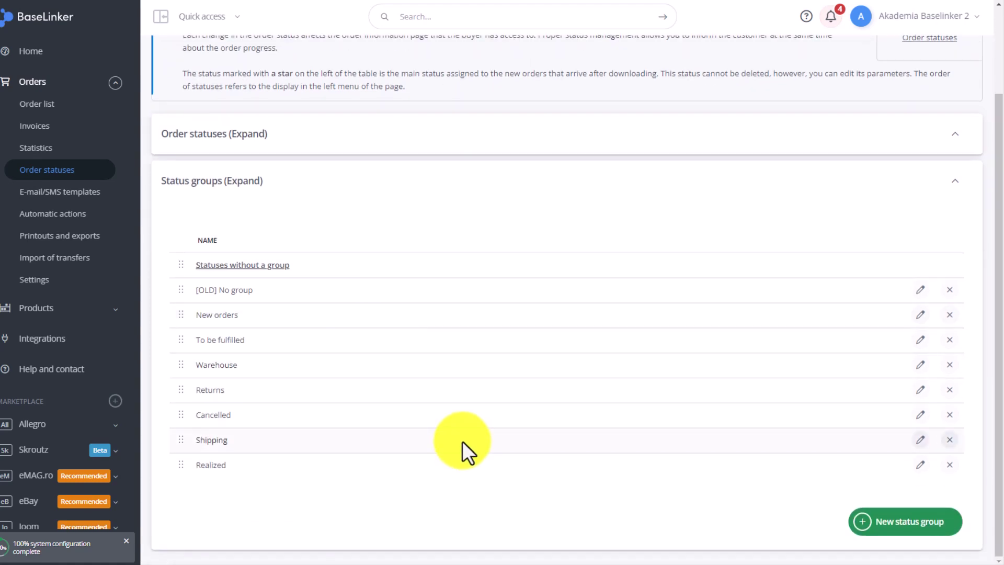
Step: Create a new status group named 'In Progress' and save it
left_click(910, 521)
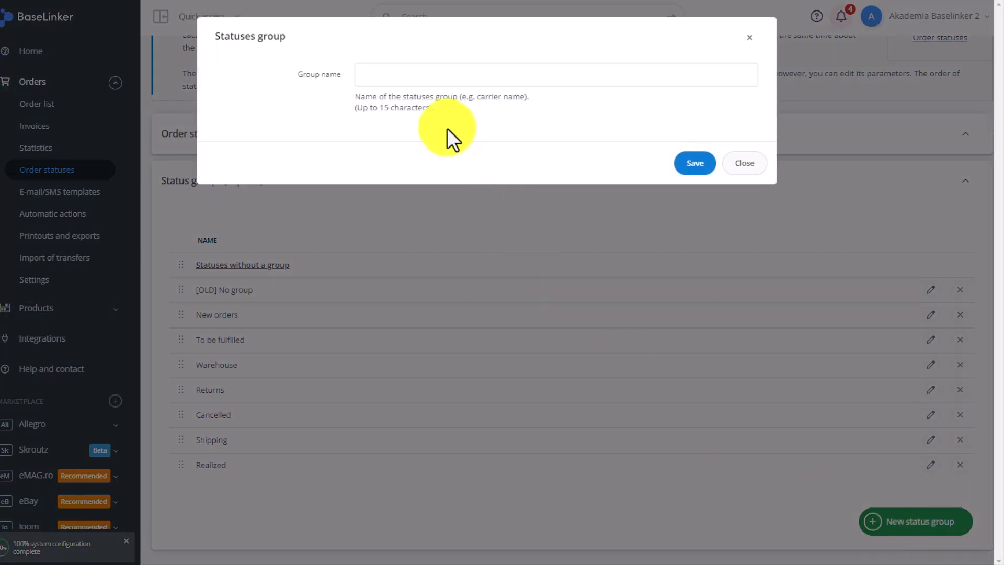
left_click(402, 78)
type("In Progr")
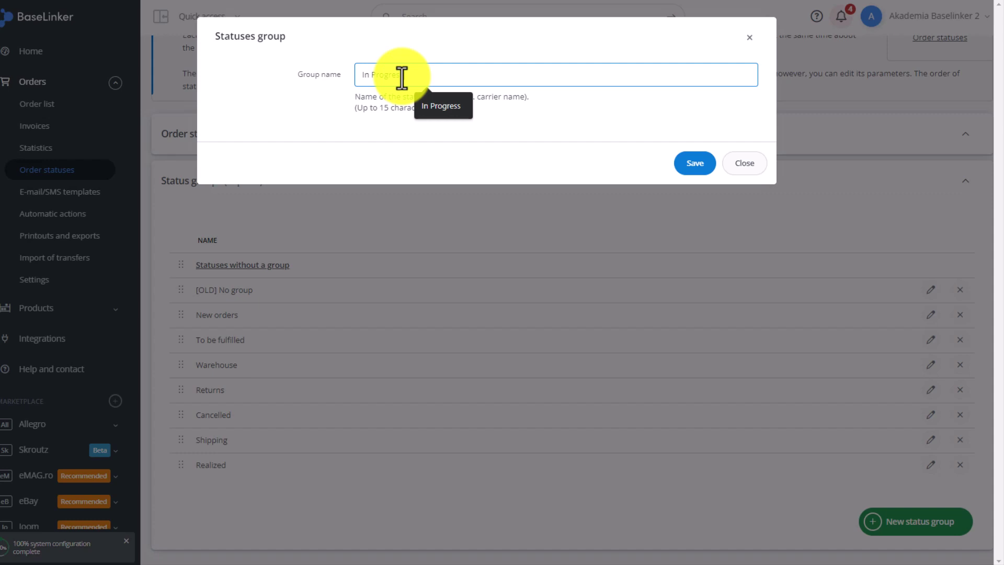
type("ess")
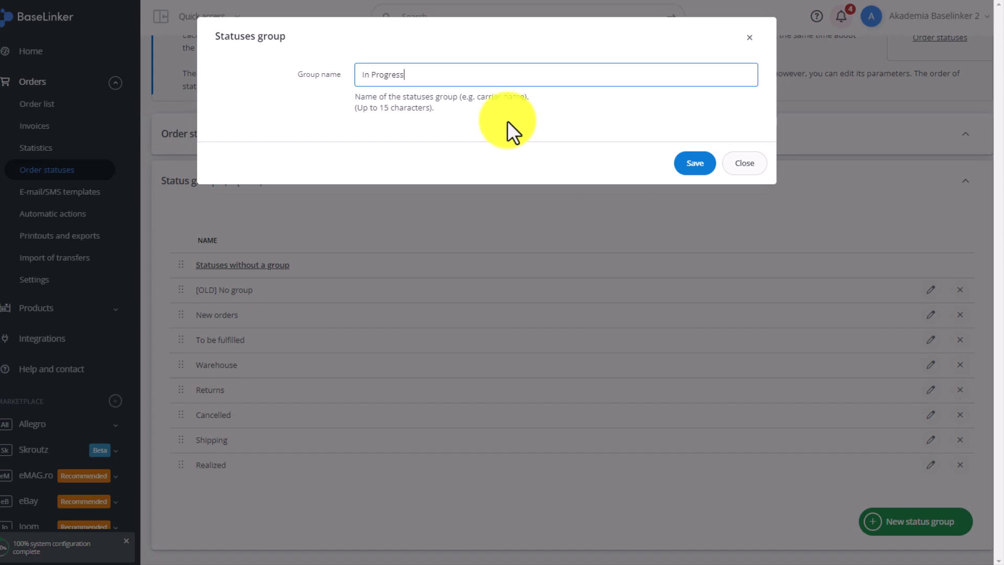
left_click(685, 164)
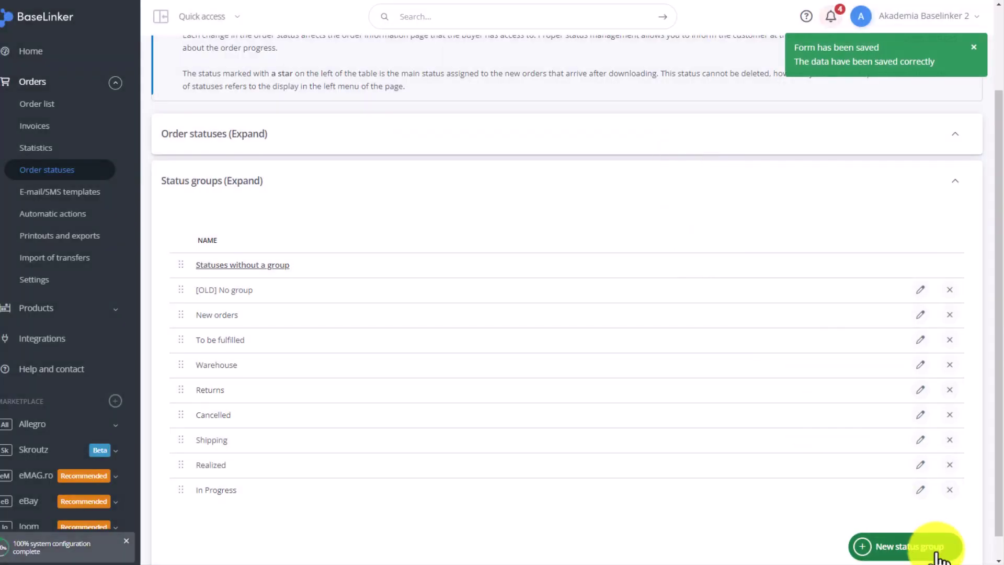
Step: Create another status group named 'Packed' and save it
left_click(936, 556)
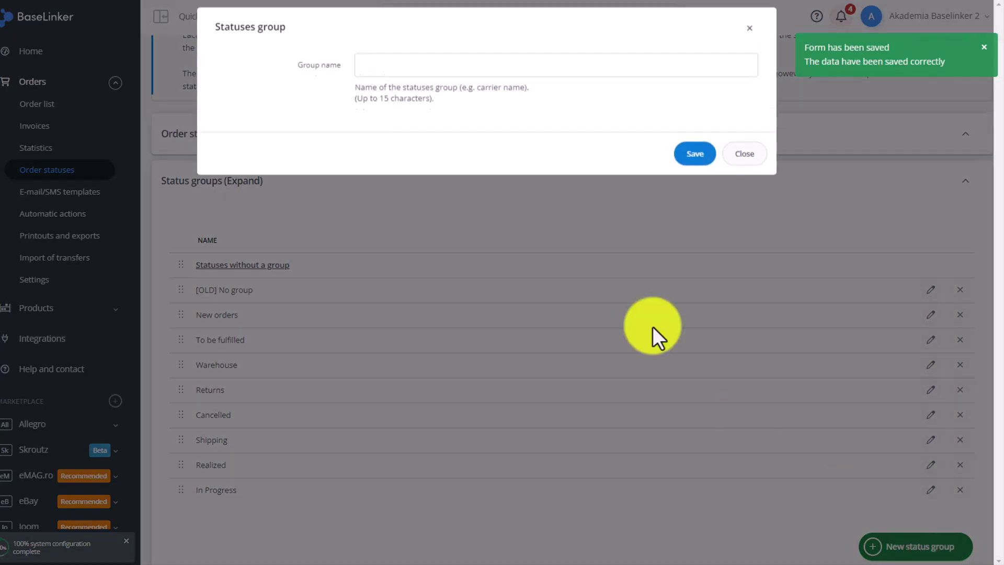
type("Packed")
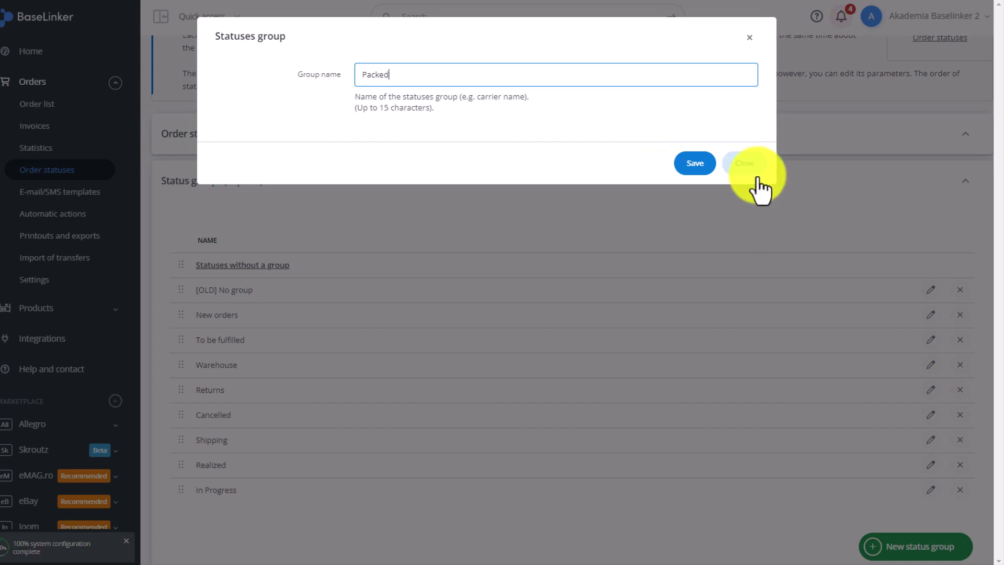
left_click(704, 167)
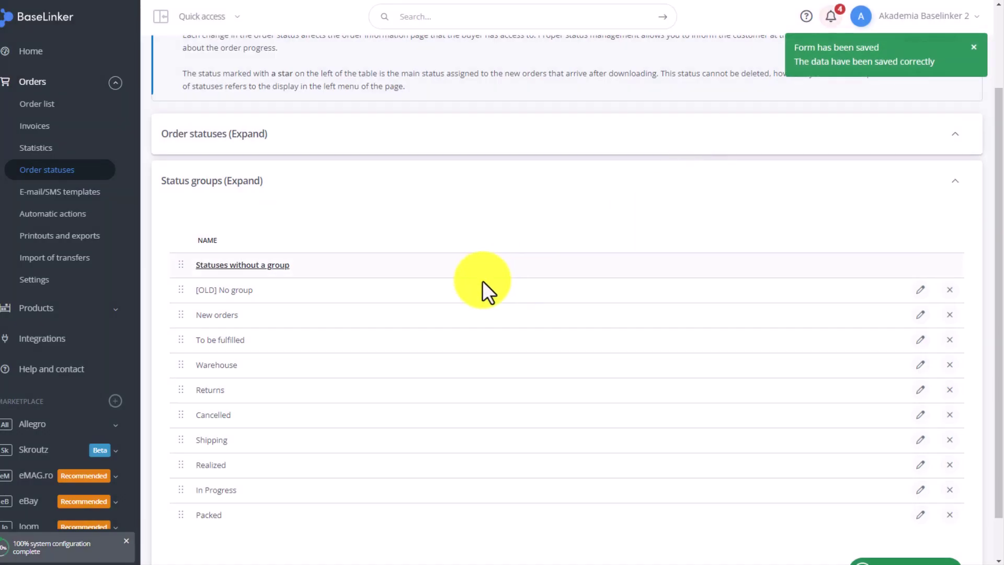
Step: Expand the order statuses table to show Station 1, 2 and 3 under Warehouse
scroll(475, 280, "down", 1)
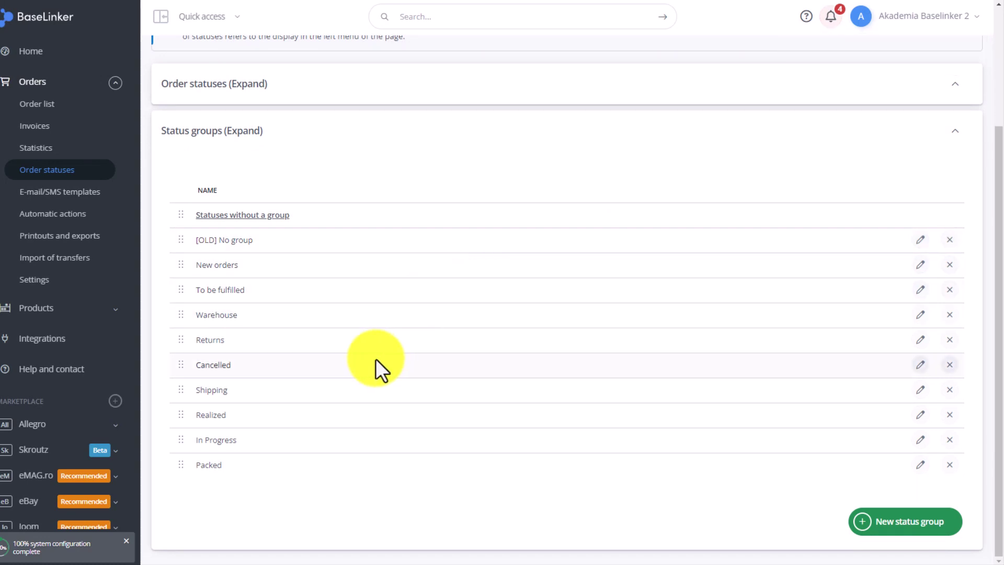
left_click(180, 99)
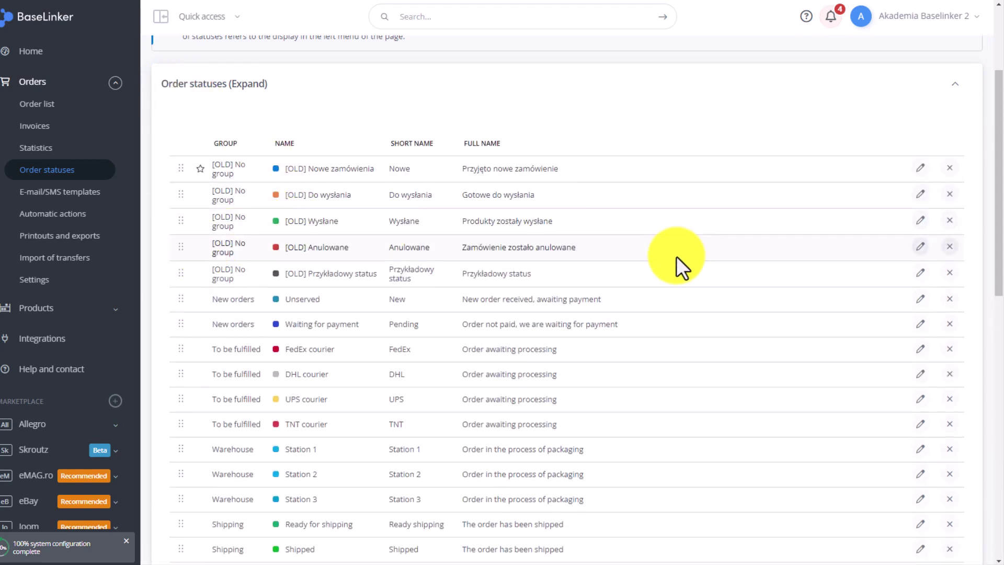
scroll(677, 255, "down", 5)
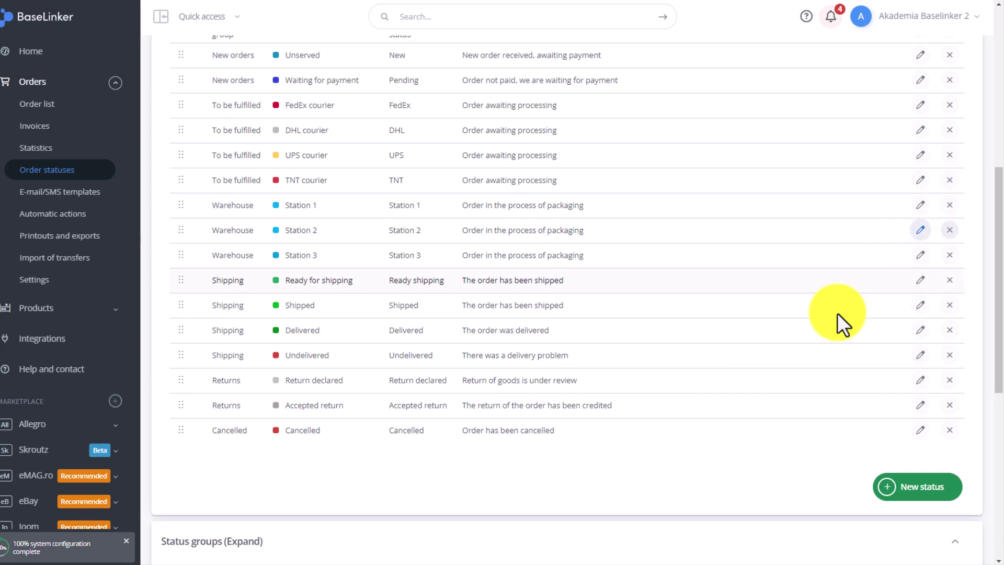
Step: Start a new order status and set its colour to orange #f4b04f
left_click(916, 490)
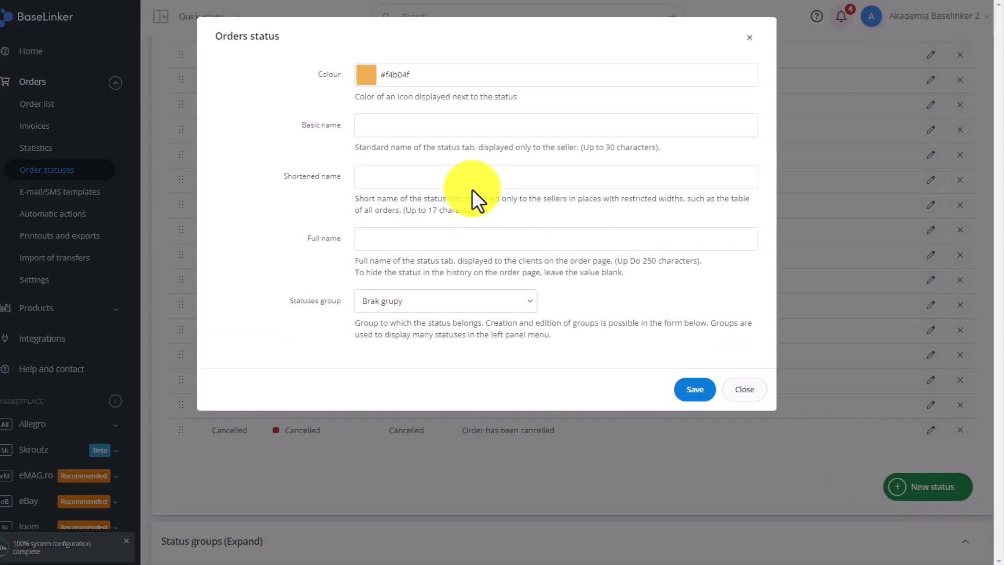
left_click(362, 78)
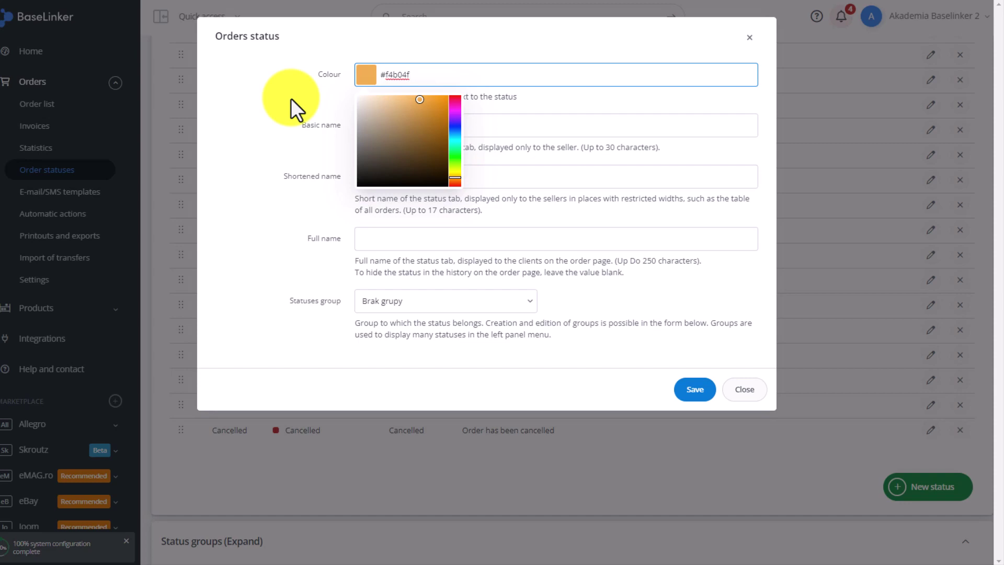
left_click(291, 98)
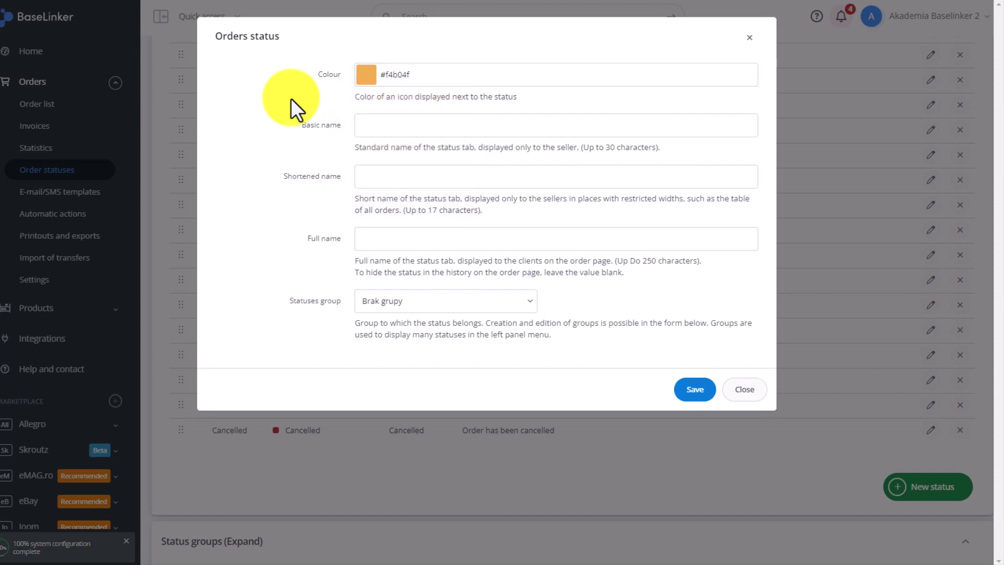
Step: Set both the basic name and shortened name of the status to 'Royal Mail'
left_click(405, 129)
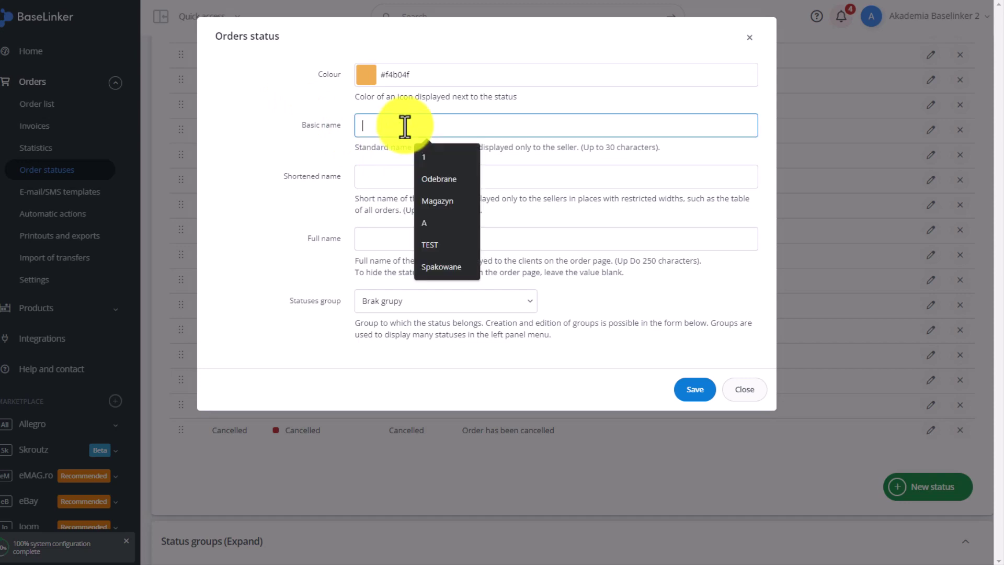
type("Roya")
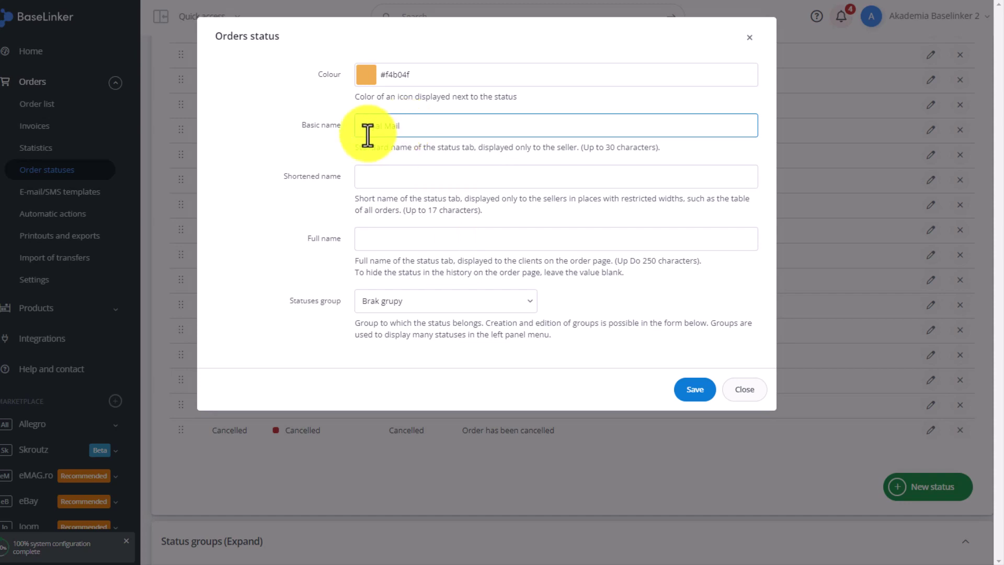
type("l Mail")
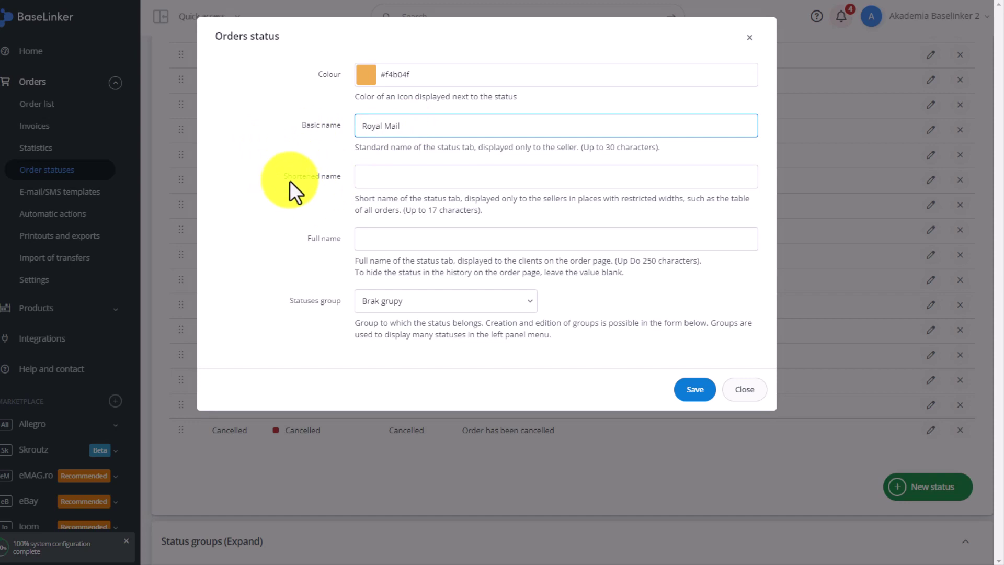
left_click(391, 175)
type("Royal Mail")
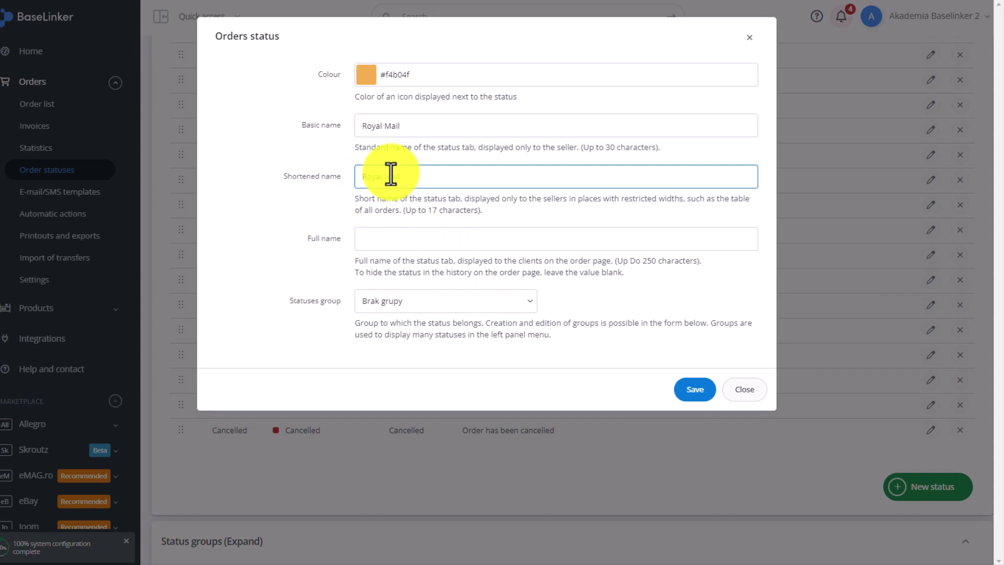
key("Return")
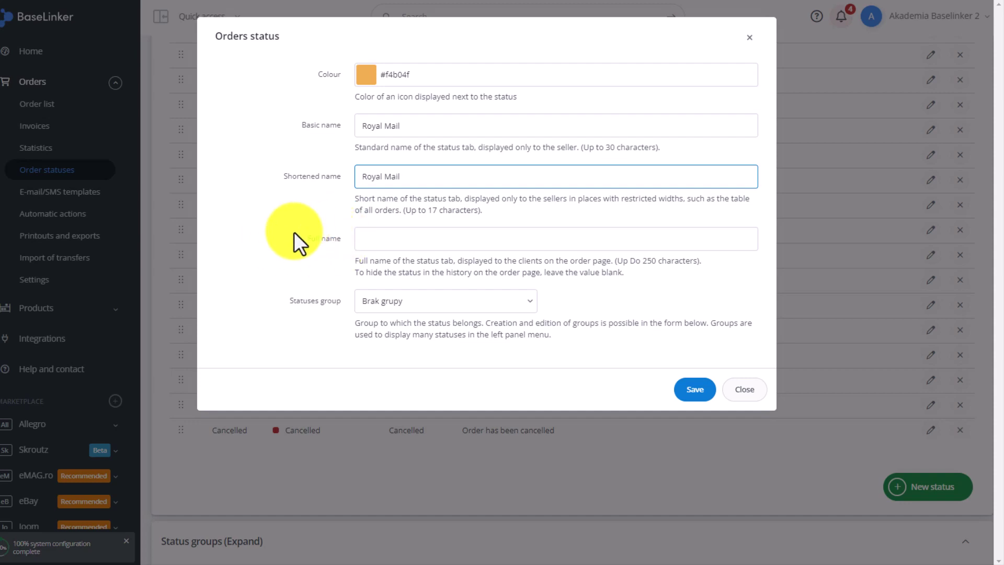
Step: Enter 'Order during implementation' as the status's full name
left_click(376, 240)
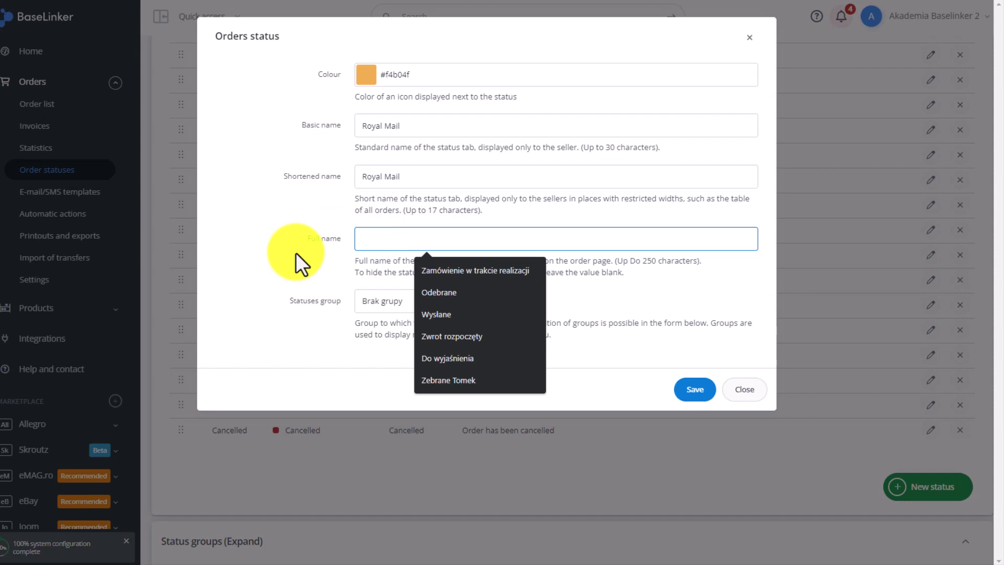
left_click(276, 255)
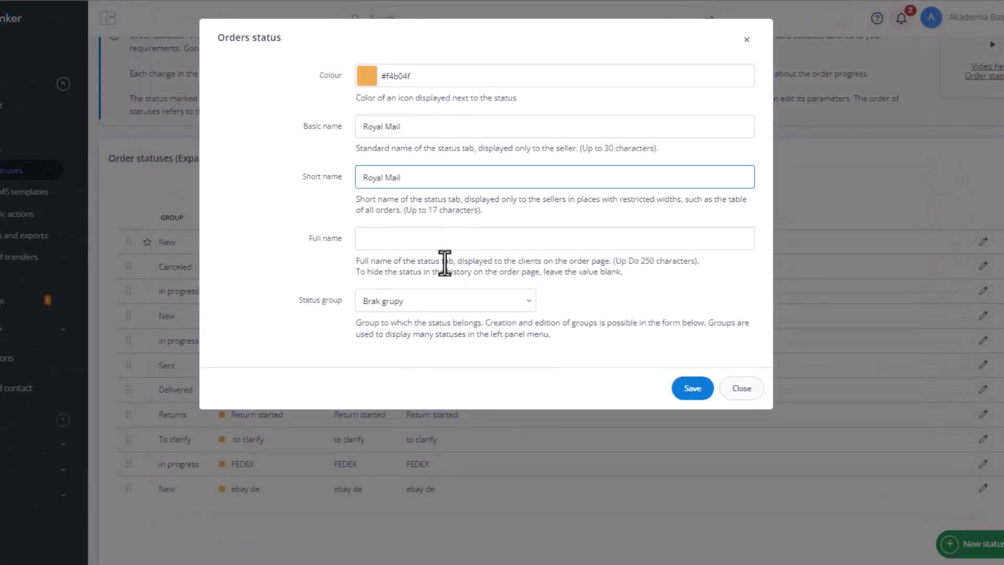
left_click(417, 239)
type("Orde")
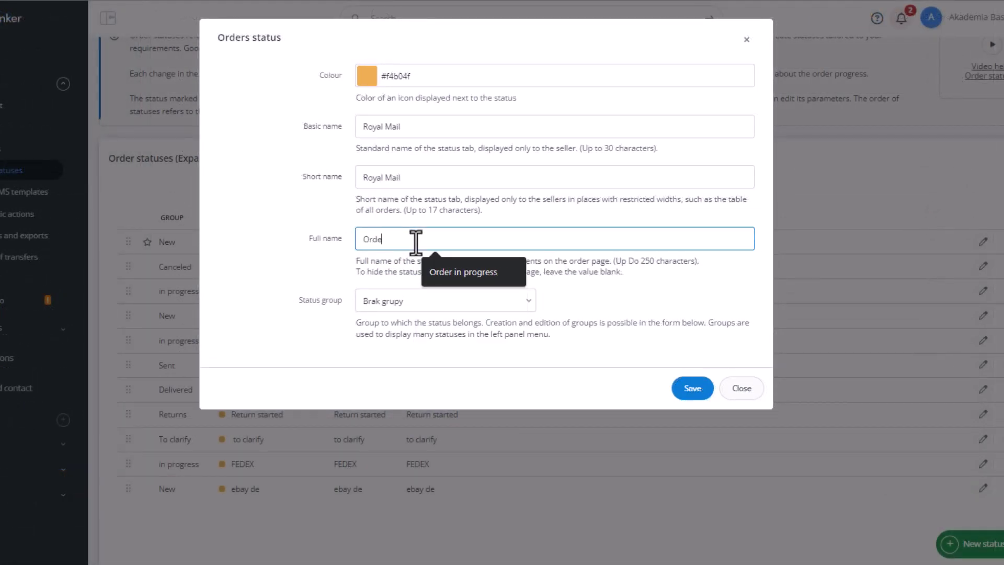
type("r du")
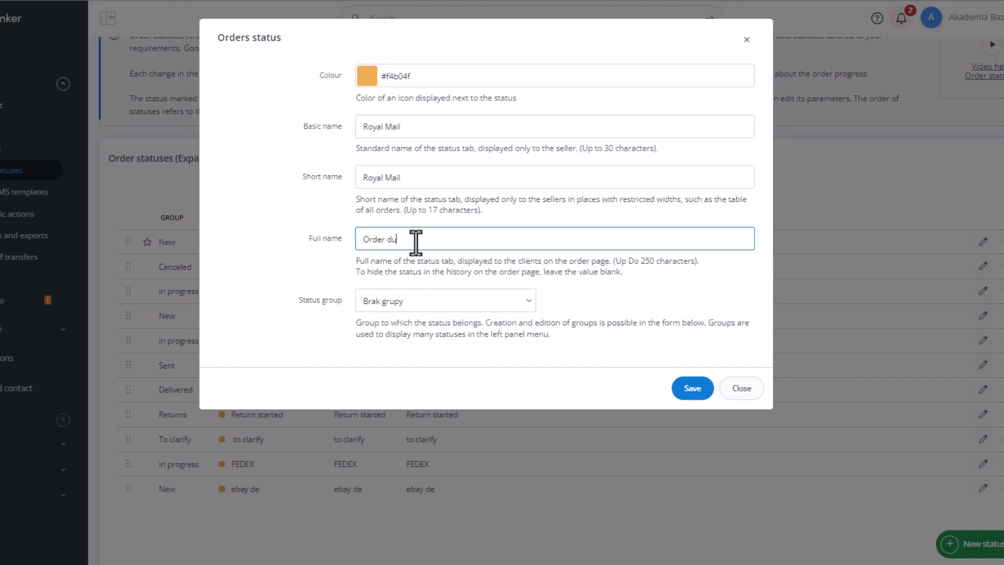
type("ring implementation")
left_click(281, 356)
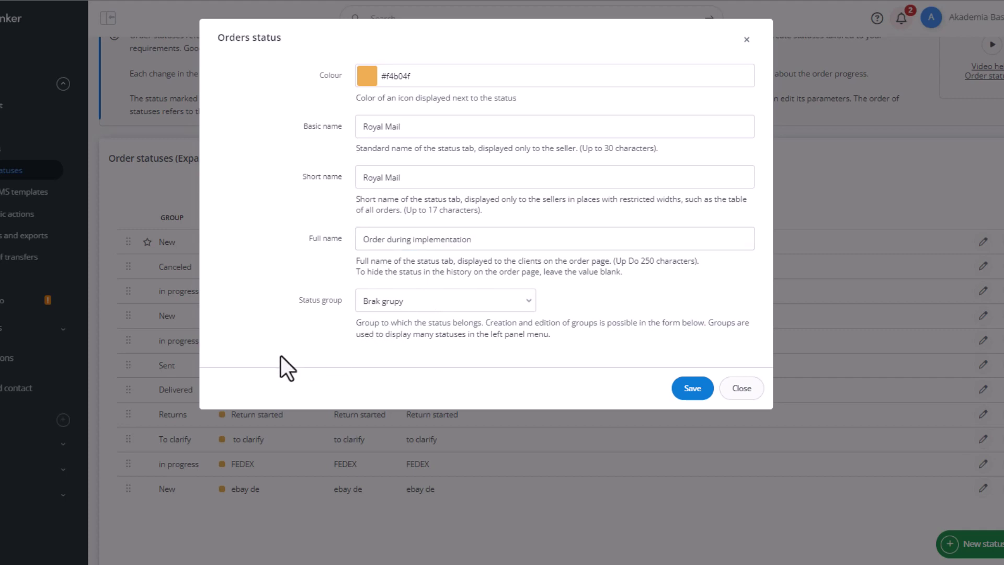
Step: Assign the Royal Mail status to the In Progress group and save it
left_click(428, 302)
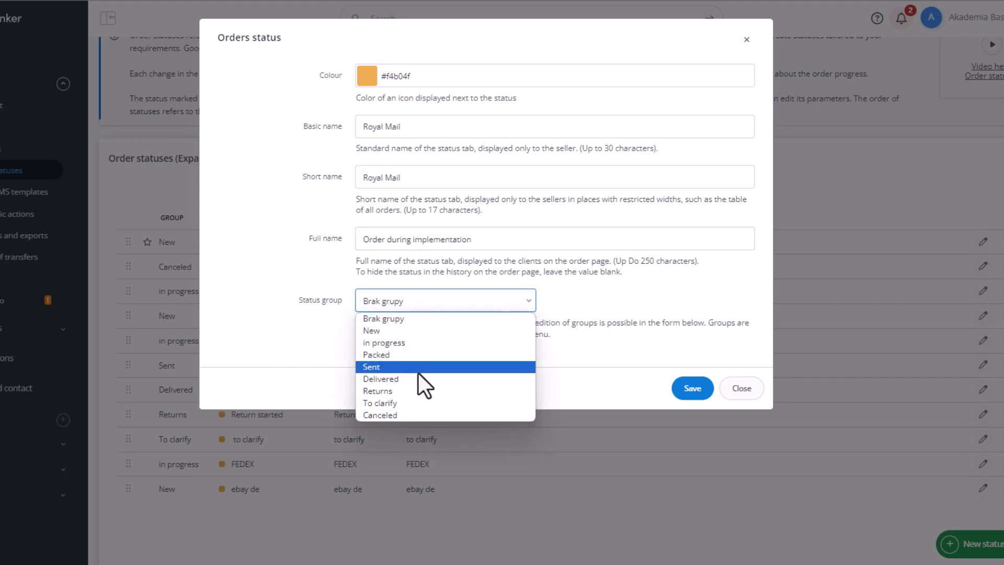
left_click(402, 343)
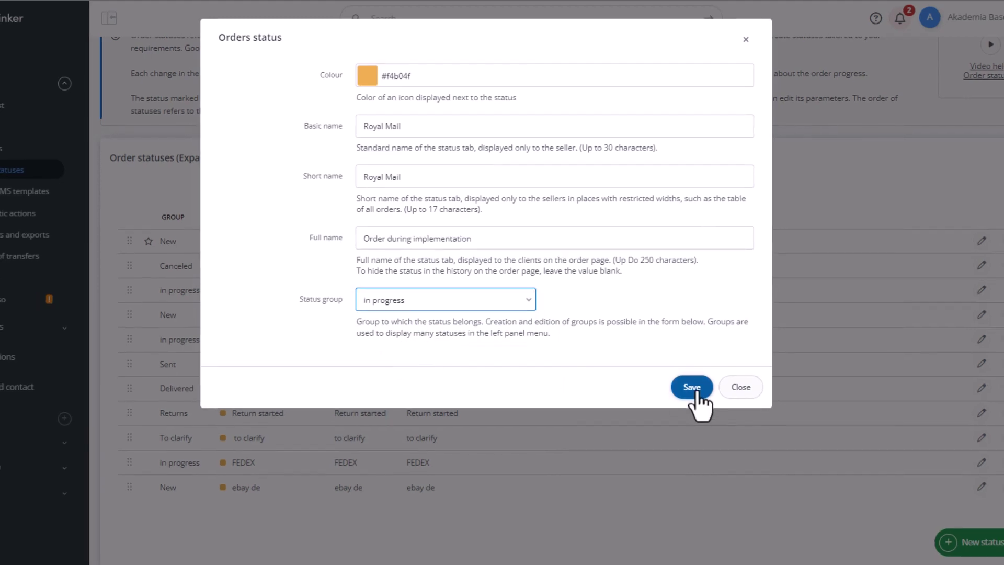
left_click(683, 369)
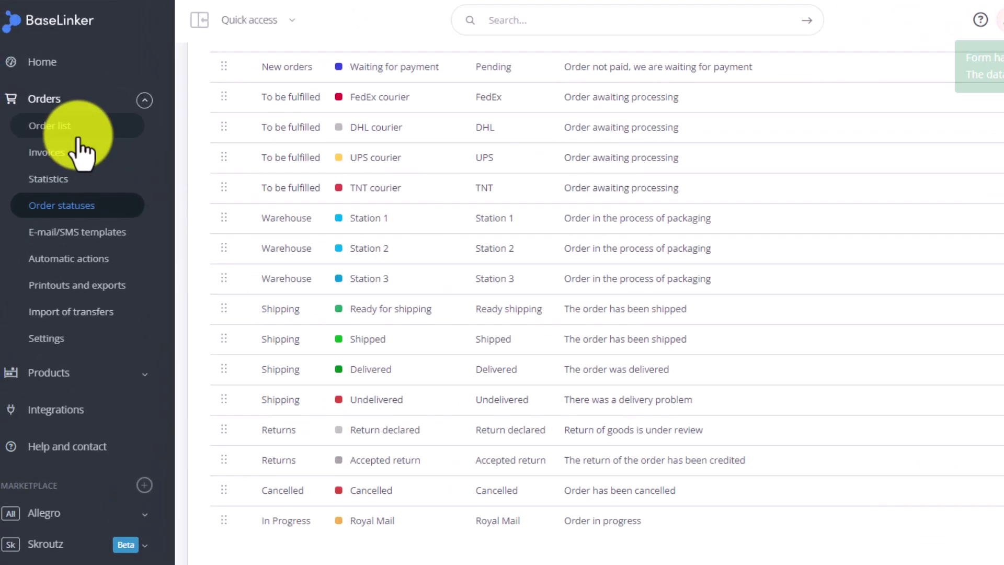
Step: Open the order list and expand In Progress to show the Royal Mail status
left_click(78, 132)
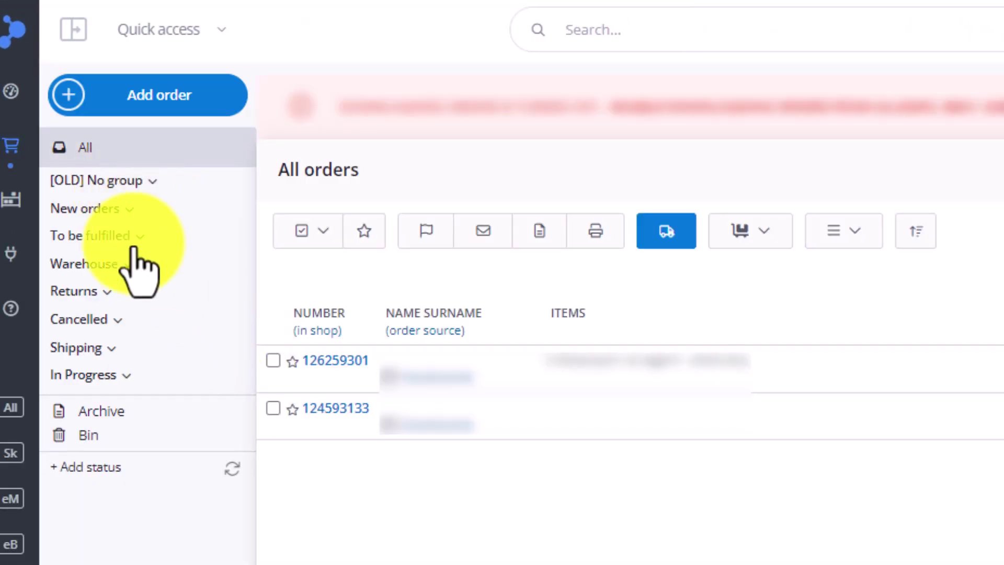
left_click(122, 375)
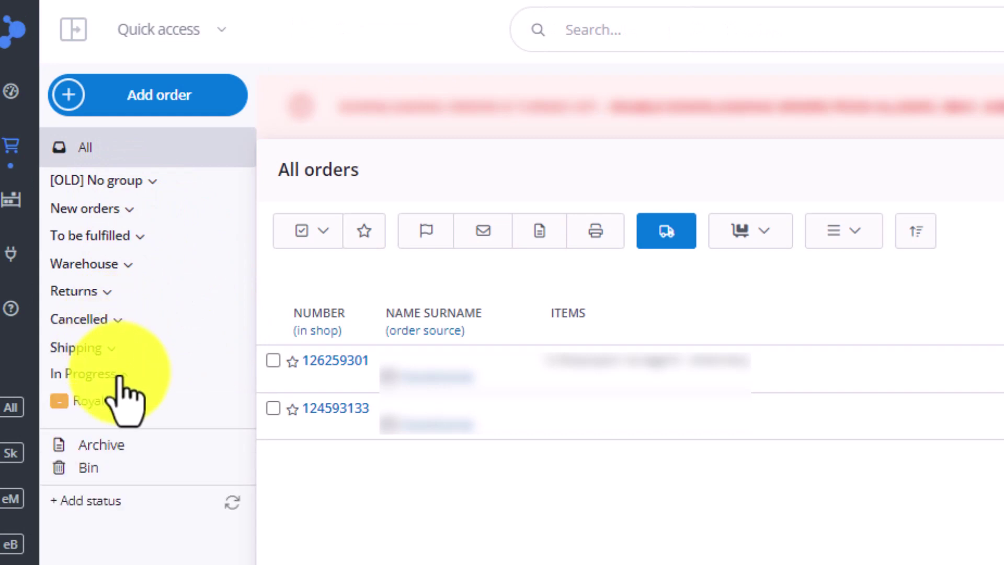